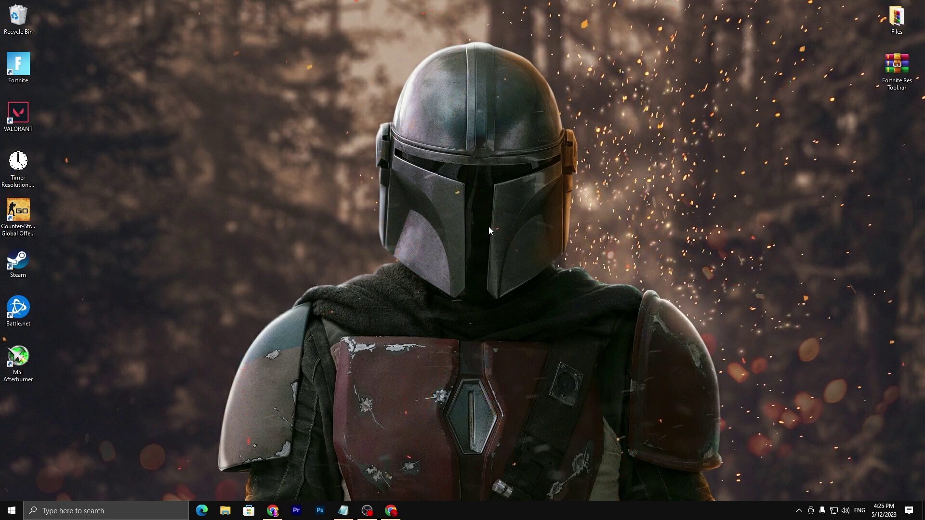
# Open the %localappdata% folder from the Run box.
pyautogui.press('super+r')
pyautogui.moveTo(68, 396); pyautogui.dragTo(440, 183)
pyautogui.write('%localappdata%')
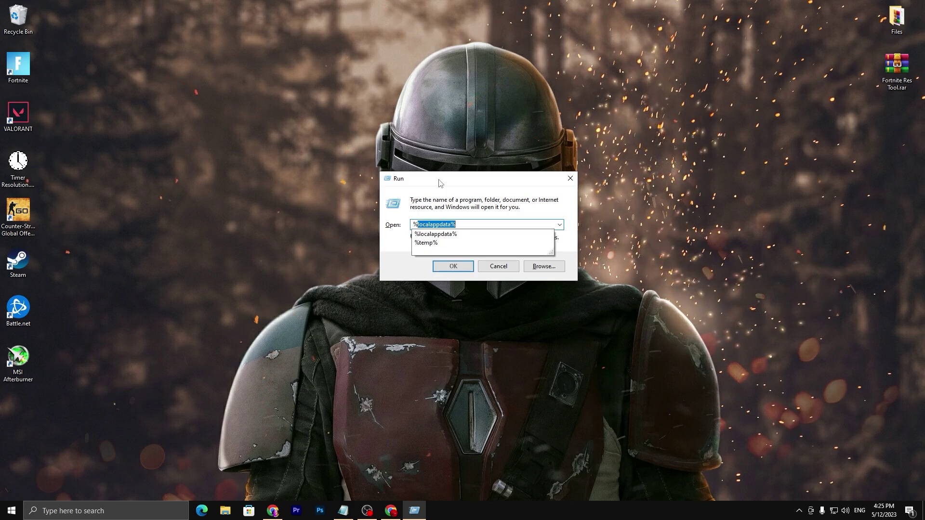
pyautogui.click(435, 233)
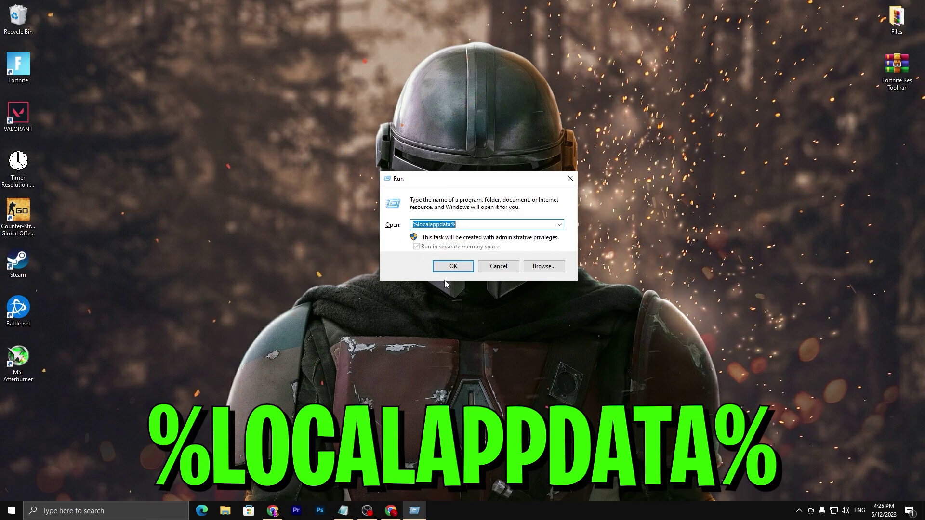
pyautogui.click(450, 268)
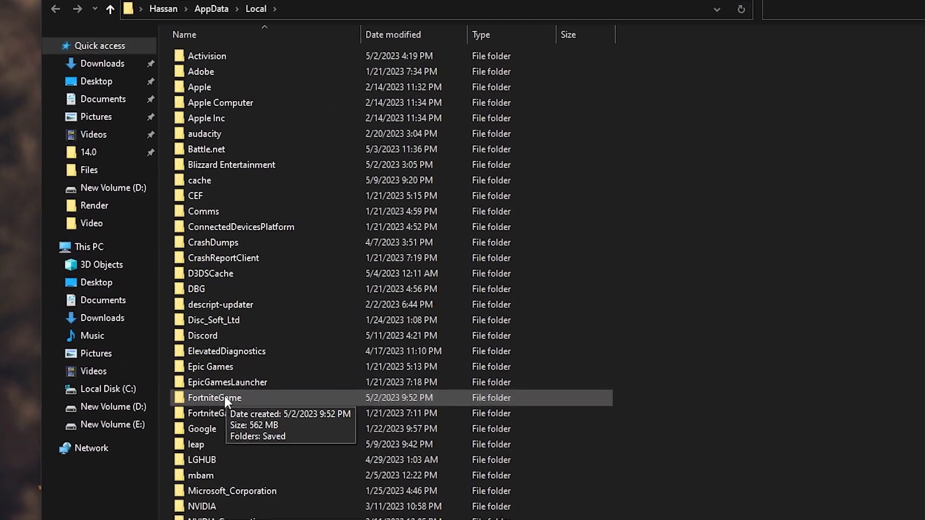
# Permanently delete the FortniteGame and FortniteGame1 folders, then close File Explorer.
pyautogui.click(578, 404)
pyautogui.keyDown('ctrl'); pyautogui.click(580, 418); pyautogui.keyUp('ctrl')
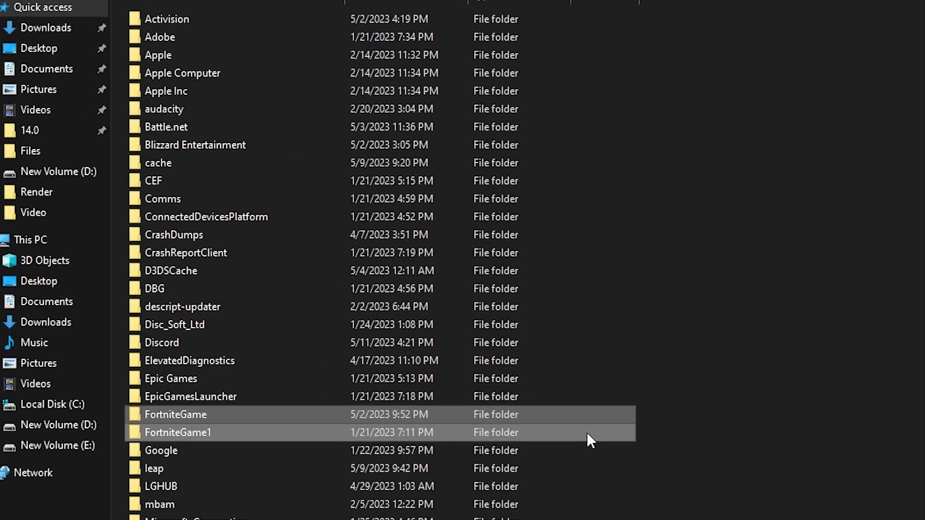
pyautogui.hotkey('shift', 'Delete')
pyautogui.click(532, 296)
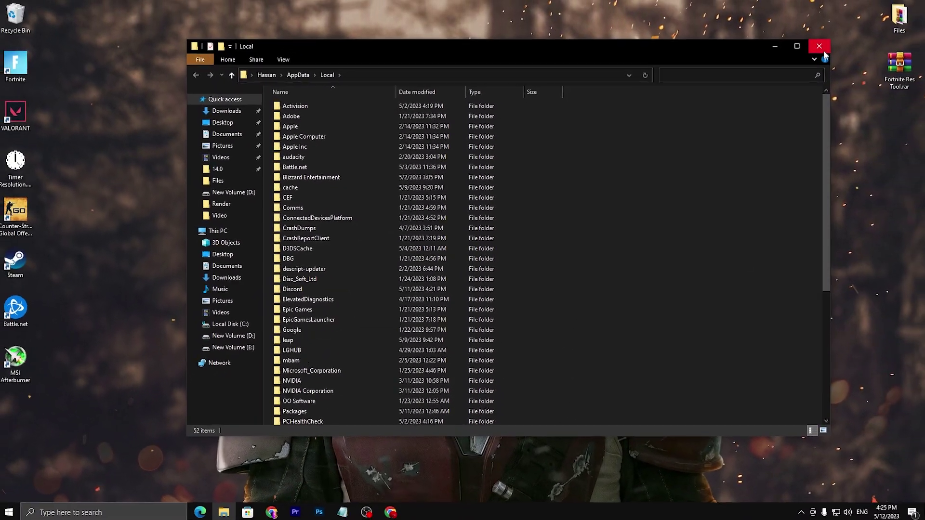
pyautogui.click(821, 45)
# Launch Fortnite and set the video window mode to Fullscreen at 1920x1080.
pyautogui.doubleClick(18, 65)
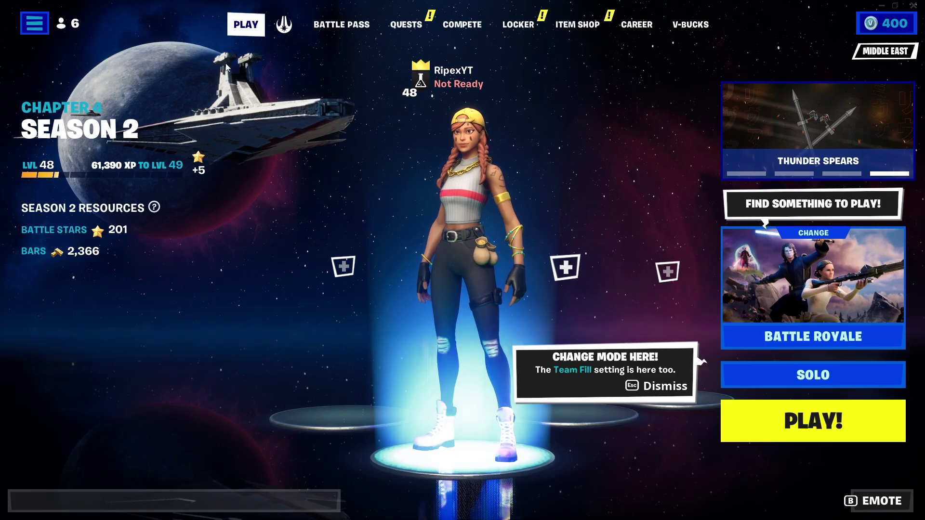
pyautogui.click(35, 23)
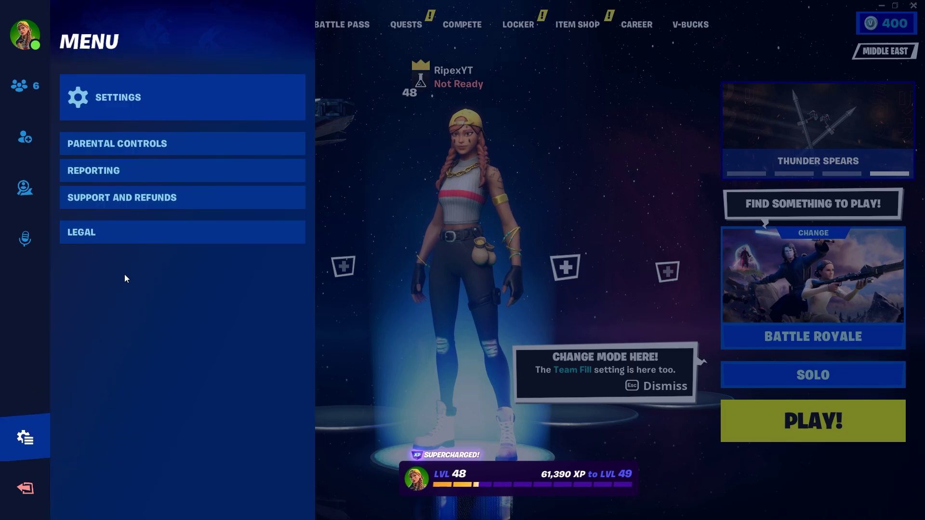
pyautogui.click(120, 101)
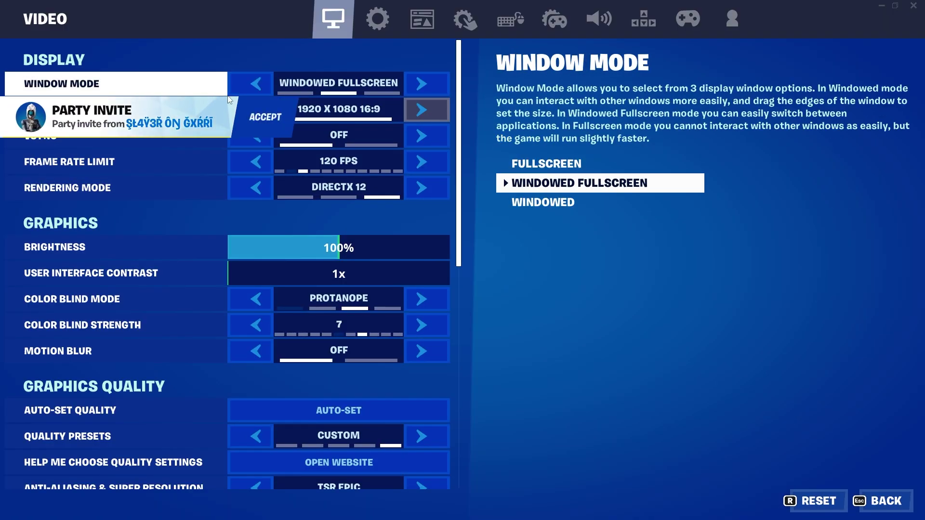
pyautogui.click(444, 82)
pyautogui.click(444, 83)
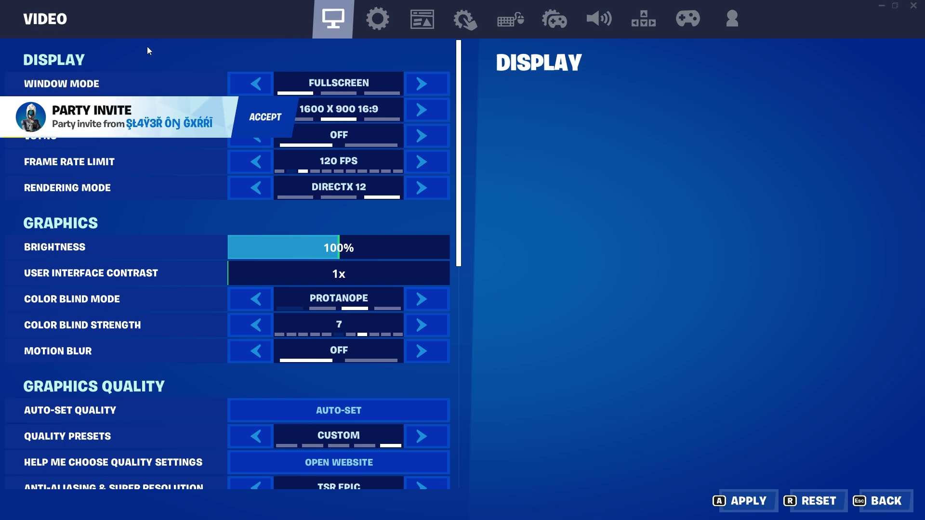
pyautogui.click(421, 110)
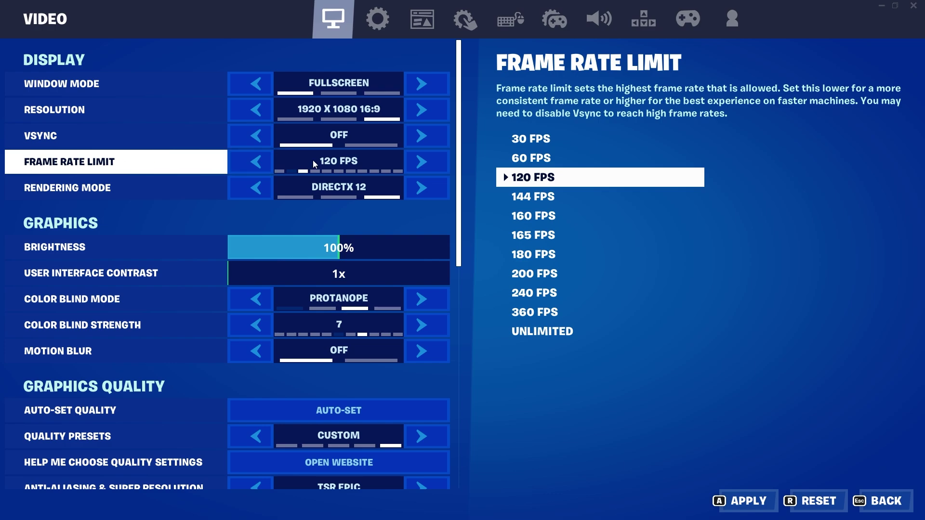
# Cap the frame rate limit at 240 FPS and switch rendering mode to Performance.
pyautogui.click(412, 163)
pyautogui.click(413, 163)
pyautogui.click(412, 163)
pyautogui.click(412, 163)
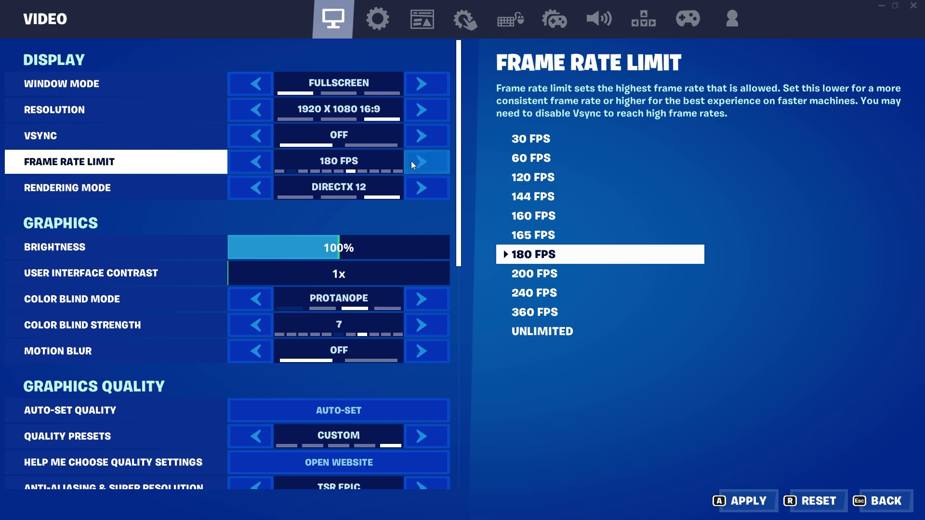
pyautogui.click(411, 160)
pyautogui.click(412, 161)
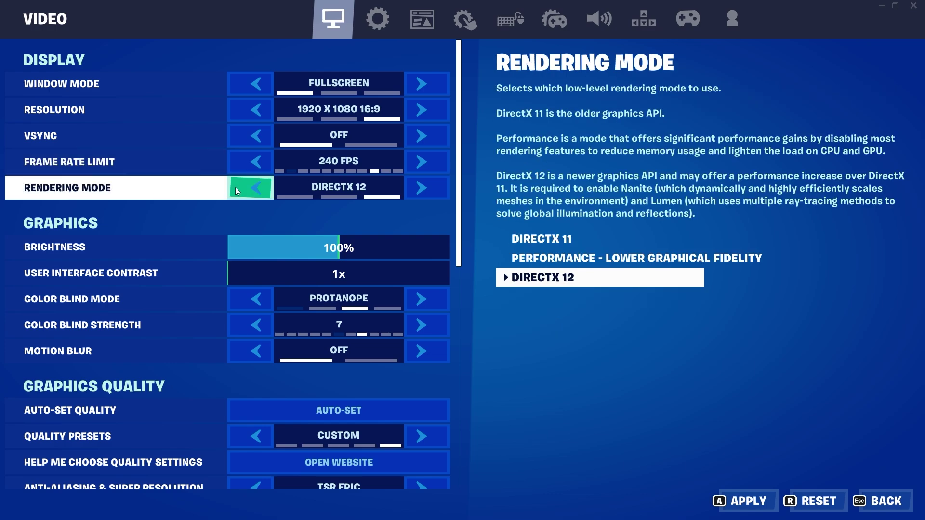
pyautogui.click(238, 188)
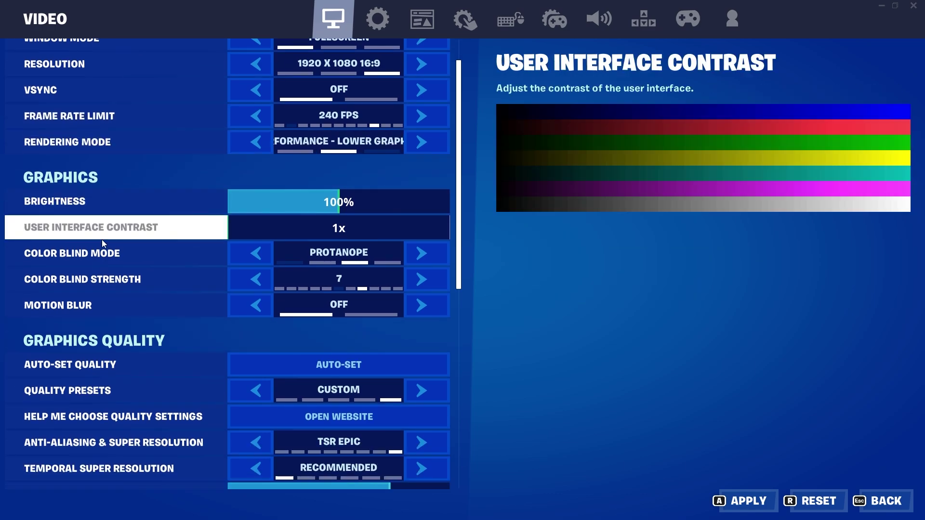
# Turn anti-aliasing and super resolution off.
pyautogui.scroll(-3, 67, 287)
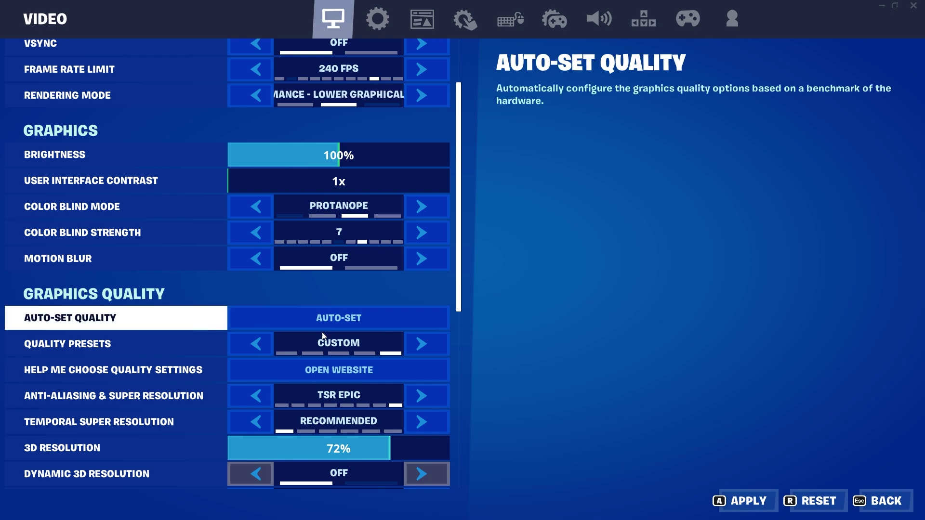
pyautogui.scroll(-2, 168, 322)
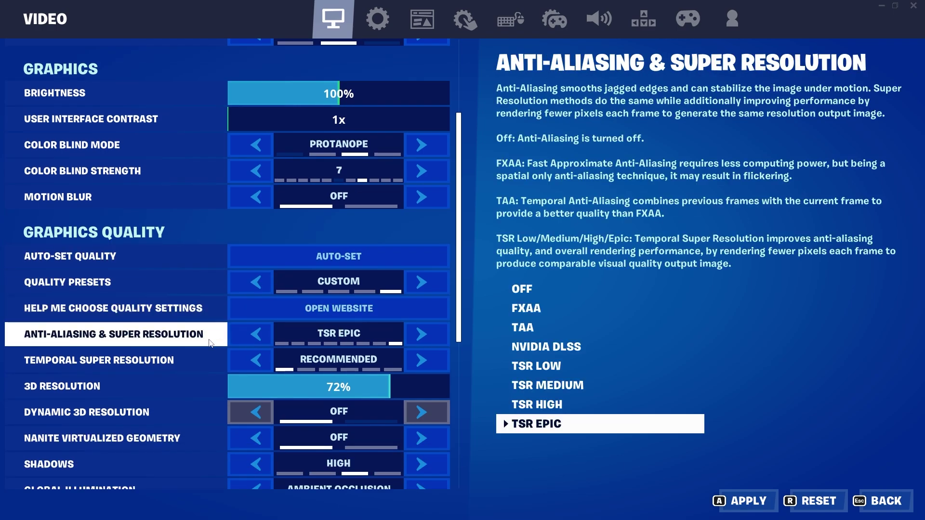
pyautogui.click(255, 334)
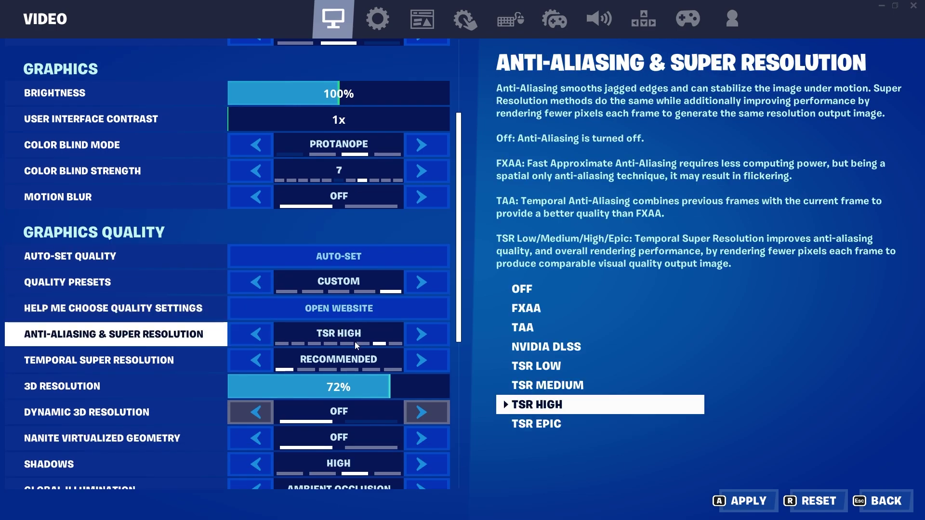
pyautogui.click(422, 334)
pyautogui.click(421, 335)
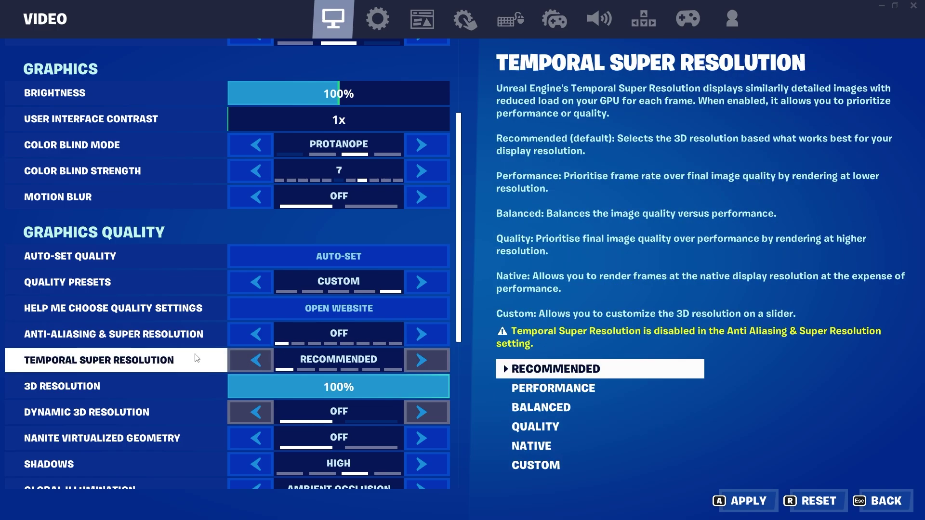
# Turn shadows, global illumination and reflections off.
pyautogui.scroll(-2, 388, 368)
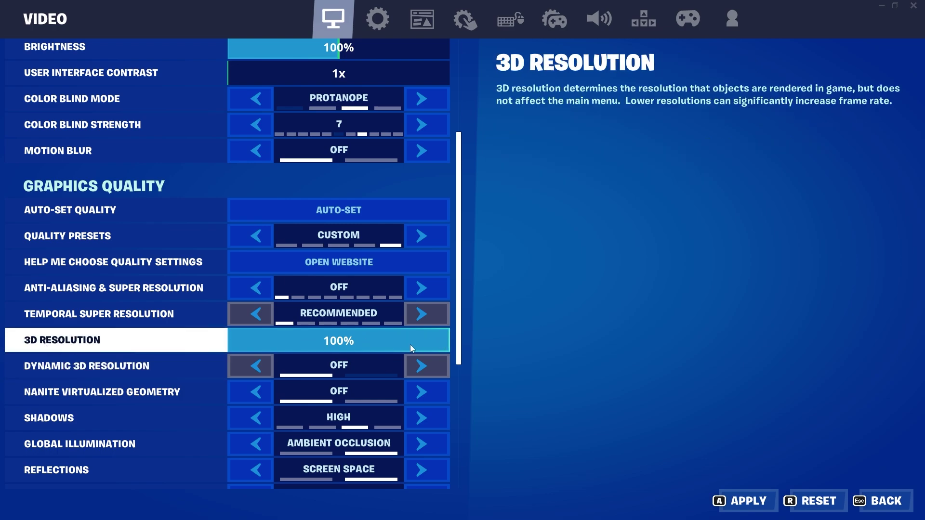
pyautogui.scroll(-2, 410, 345)
pyautogui.click(432, 371)
pyautogui.click(433, 371)
pyautogui.click(425, 398)
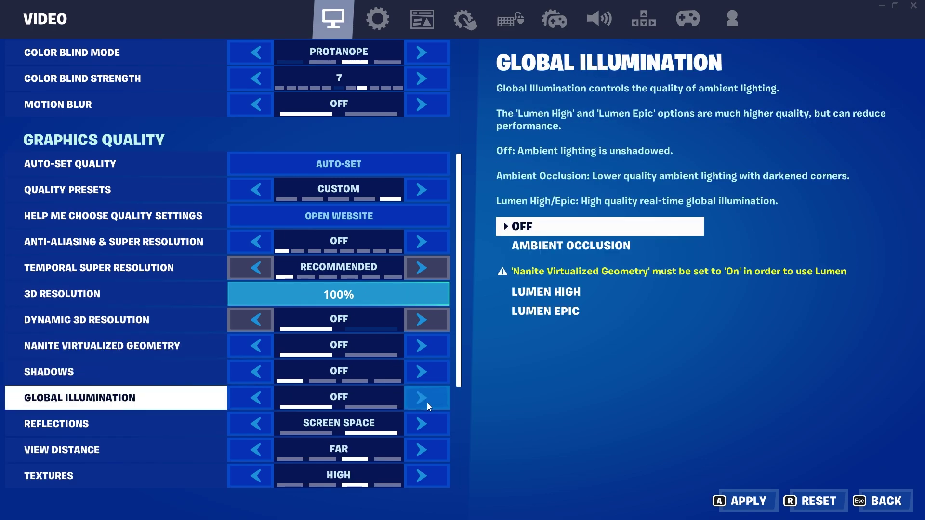
pyautogui.click(427, 424)
# Set textures, effects and post processing quality to Low.
pyautogui.scroll(-2, 428, 426)
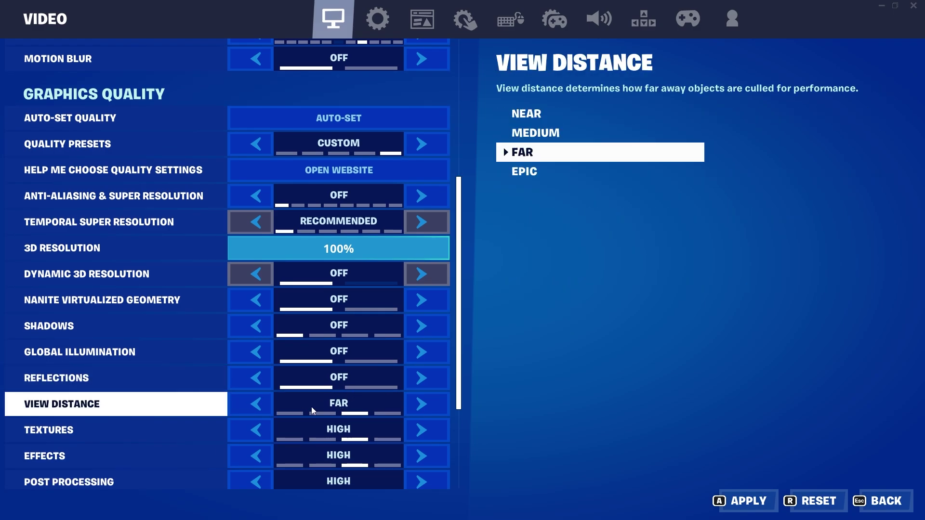
pyautogui.scroll(-2, 398, 399)
pyautogui.click(422, 368)
pyautogui.click(426, 394)
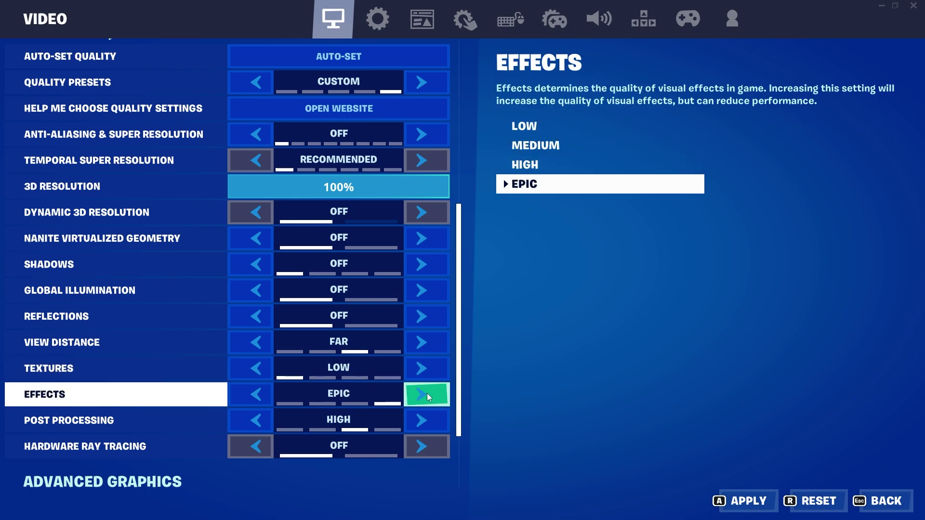
pyautogui.click(427, 393)
pyautogui.click(422, 420)
pyautogui.click(422, 420)
# Turn on Show FPS and NVIDIA Reflex Low Latency.
pyautogui.scroll(-3, 150, 346)
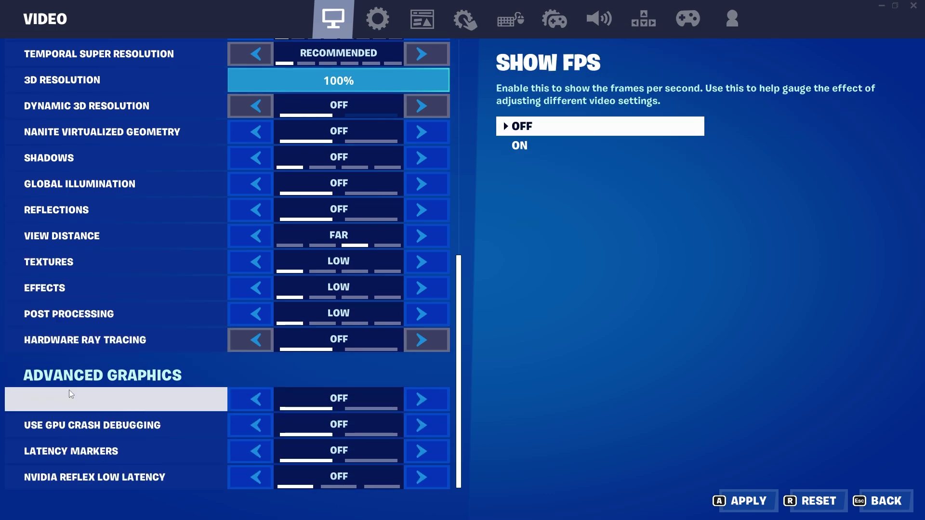
pyautogui.click(438, 398)
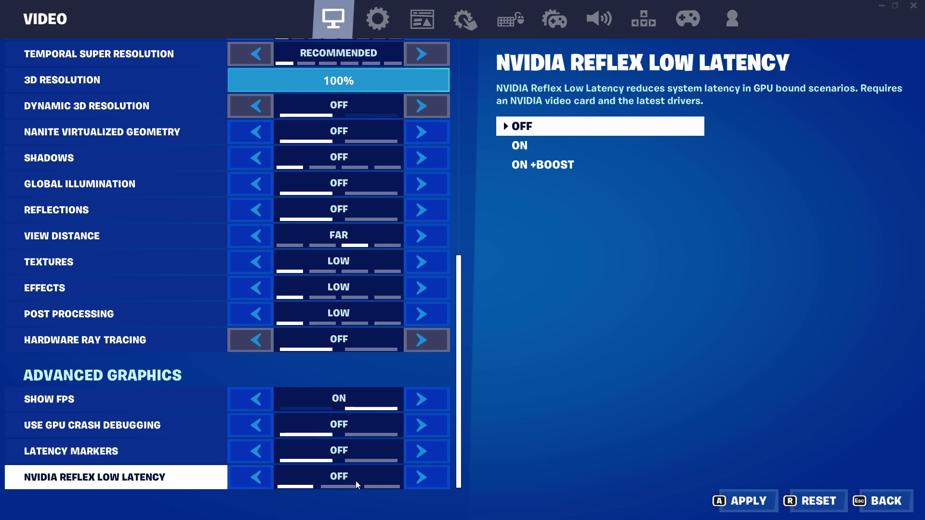
pyautogui.click(428, 482)
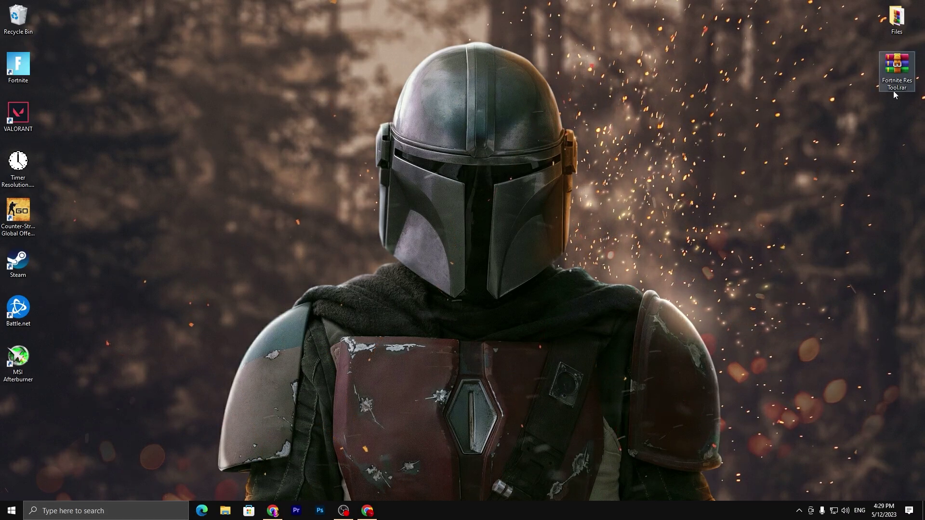
# Move the Fortnite Res Tool.rar on the desktop and follow the blog article's download link.
pyautogui.moveTo(897, 72); pyautogui.dragTo(645, 114)
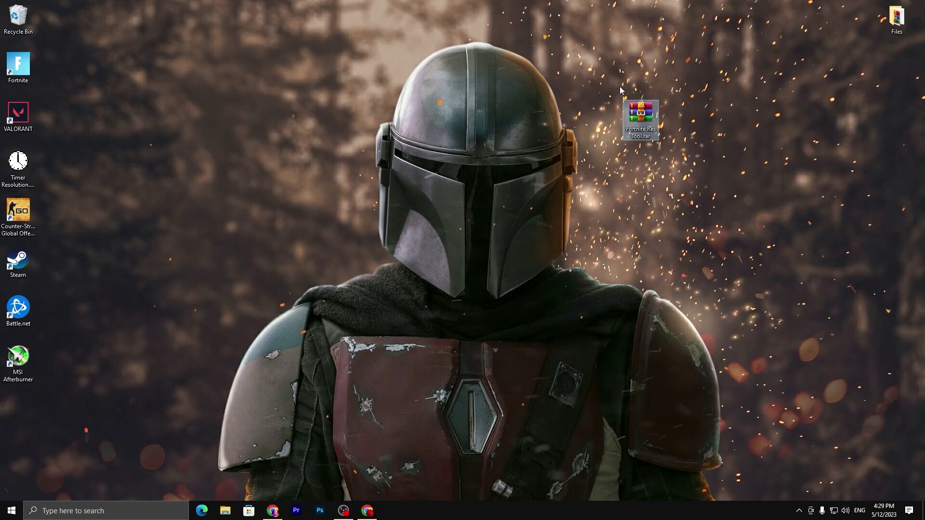
pyautogui.click(367, 510)
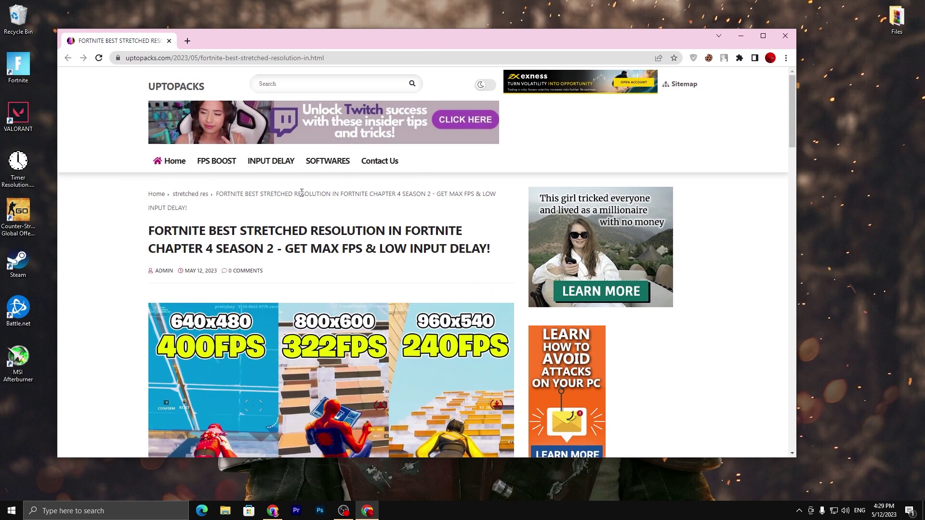
pyautogui.scroll(-15, 308, 231)
pyautogui.click(320, 261)
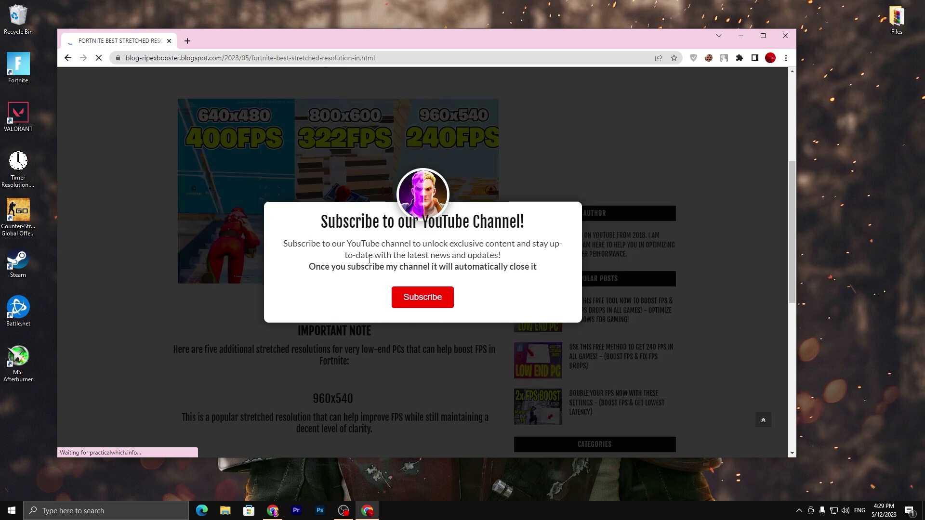
# Dismiss the subscribe popup, return to the article's DOWNLOAD button, and minimise Chrome.
pyautogui.click(429, 301)
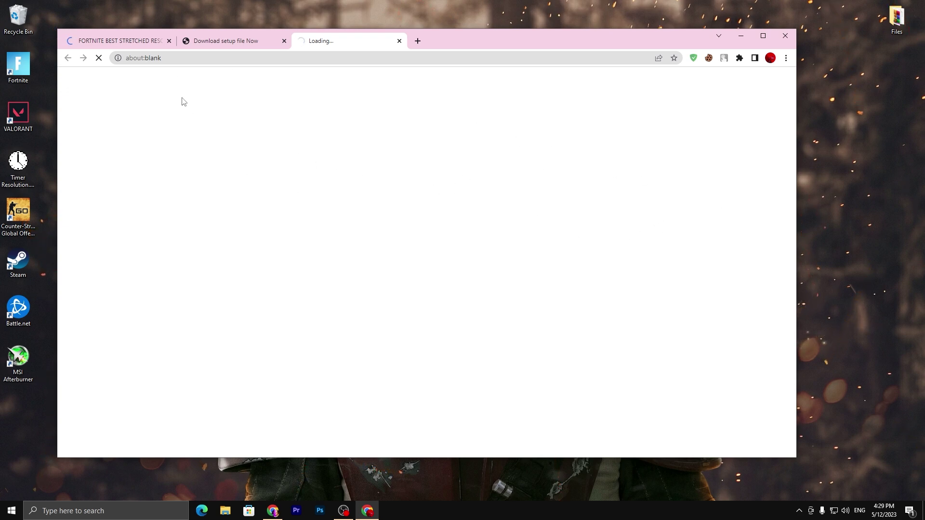
pyautogui.click(130, 40)
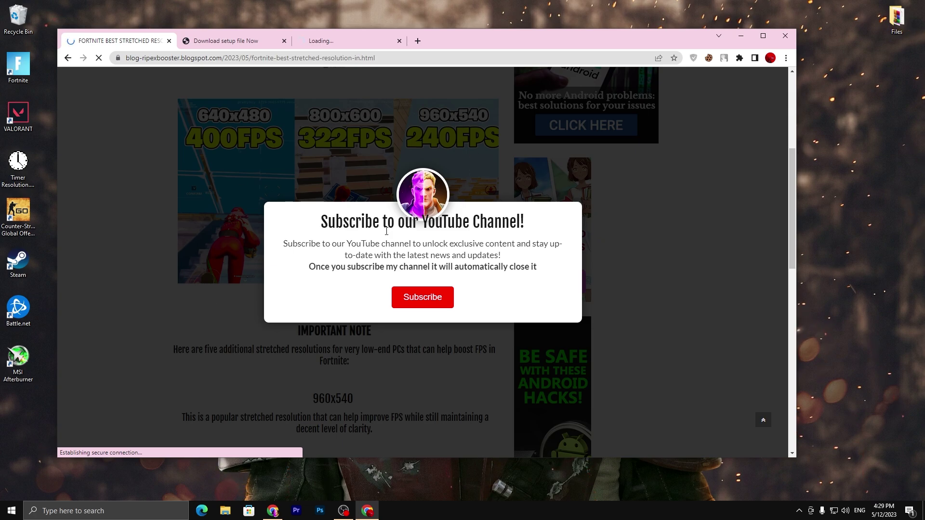
pyautogui.click(476, 193)
pyautogui.scroll(-8, 347, 231)
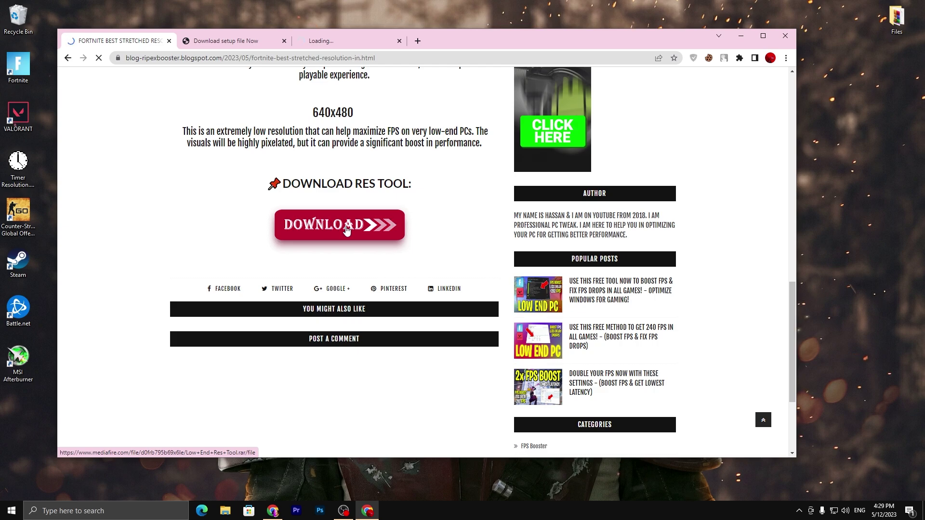
pyautogui.click(740, 35)
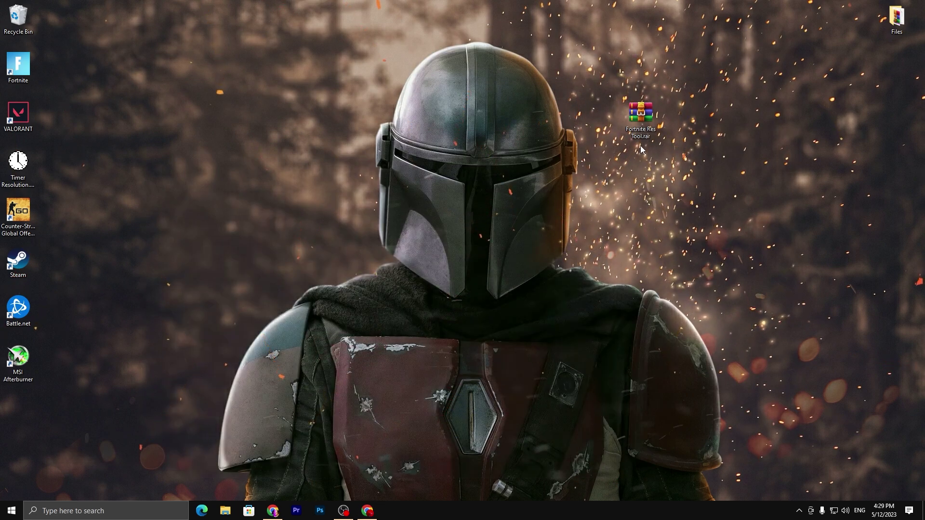
# Extract the Res Tool archive onto the desktop and move alphares to mid-desktop.
pyautogui.rightClick(640, 119)
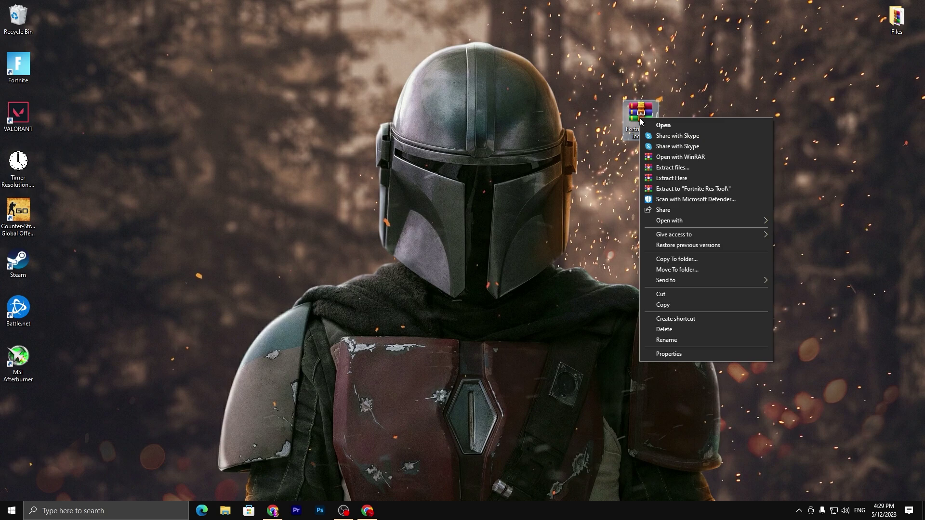
pyautogui.click(681, 179)
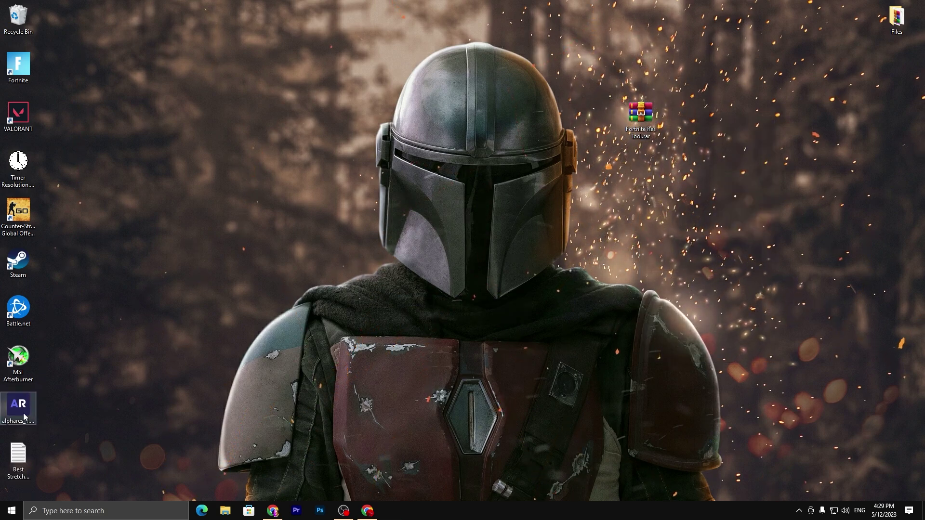
pyautogui.moveTo(20, 410); pyautogui.dragTo(316, 173)
# Run alphares as administrator and scroll Chrome's article back up to the resolution list.
pyautogui.rightClick(315, 164)
pyautogui.click(339, 181)
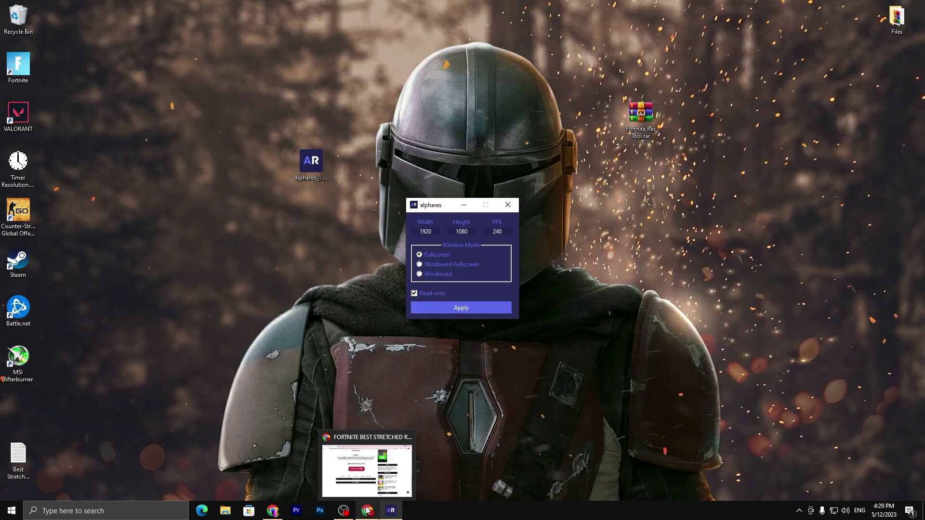
pyautogui.click(367, 510)
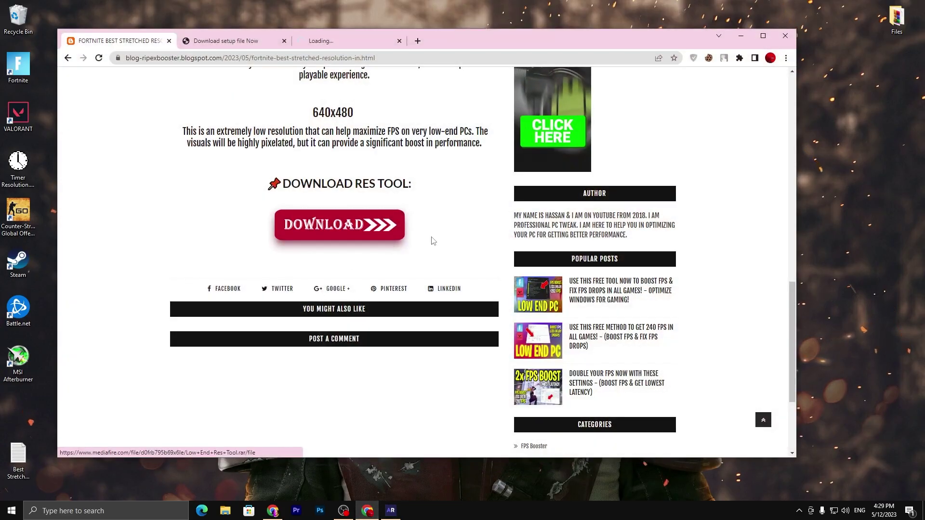
pyautogui.scroll(5, 305, 253)
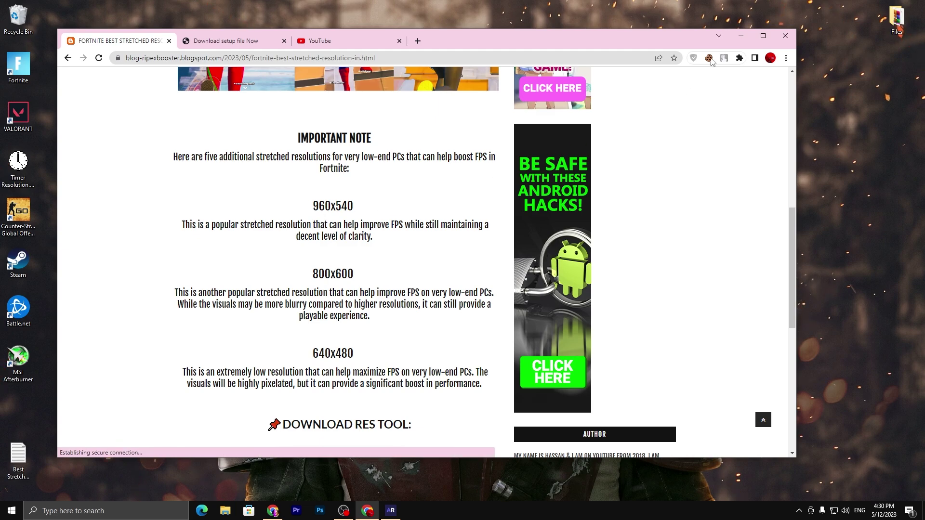
# Apply 960 width and 540 height at 240 FPS in alphares and acknowledge the success message.
pyautogui.click(741, 37)
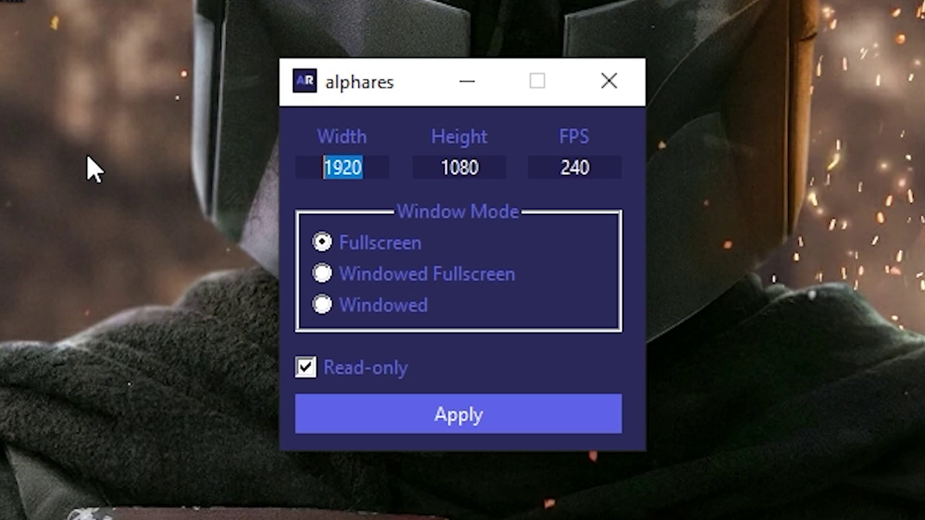
pyautogui.write('960')
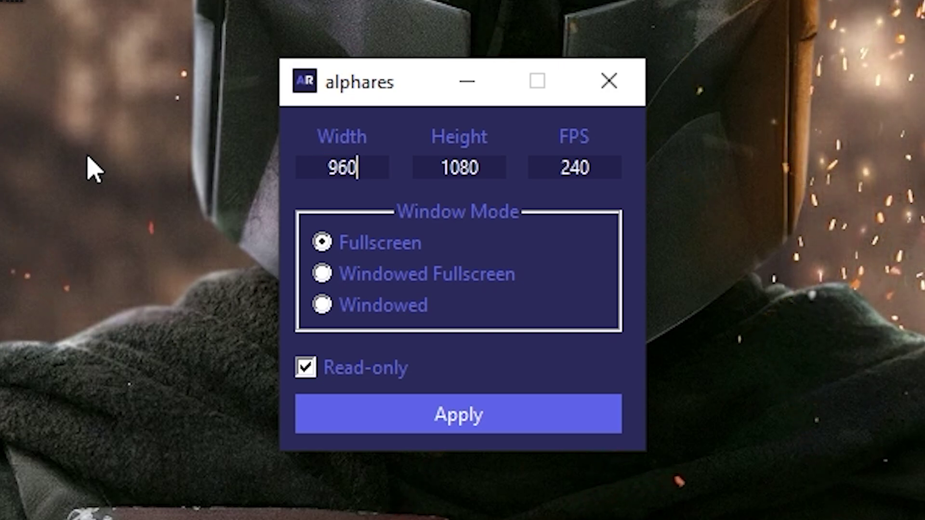
pyautogui.press('Tab')
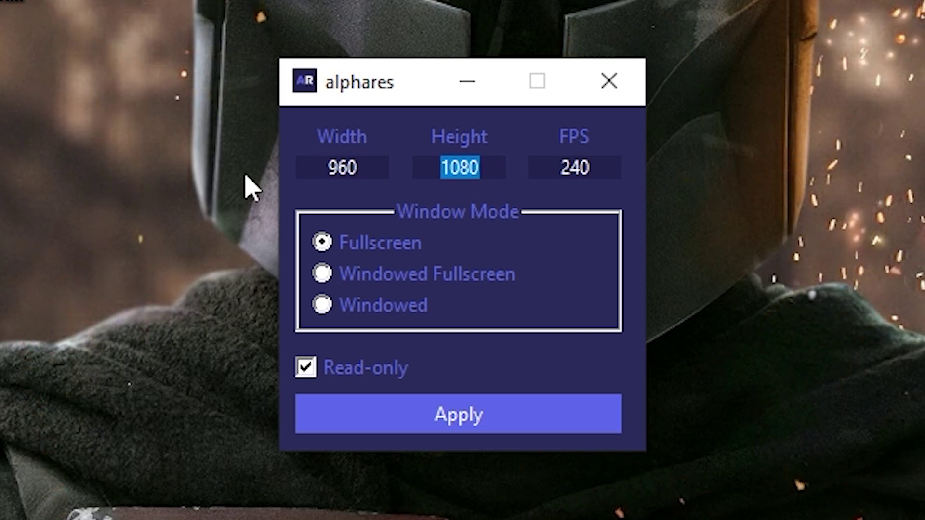
pyautogui.write('540')
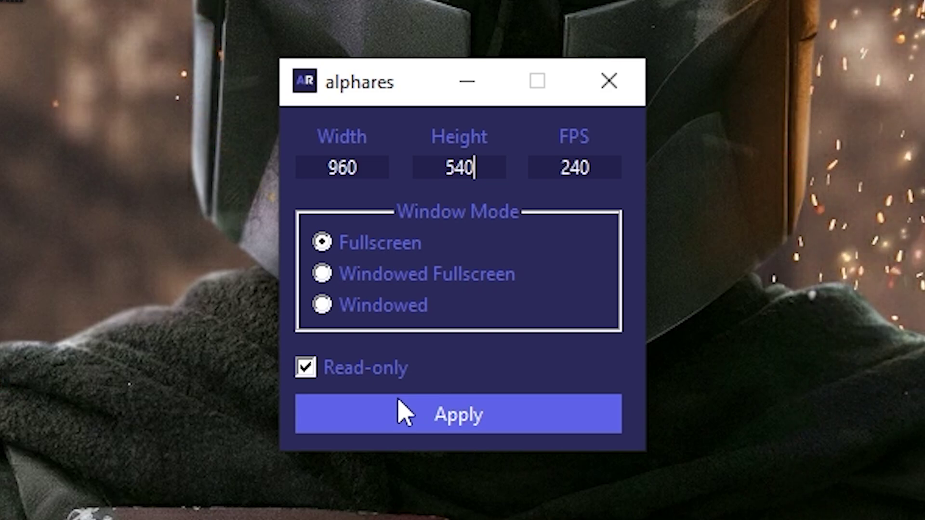
pyautogui.click(456, 419)
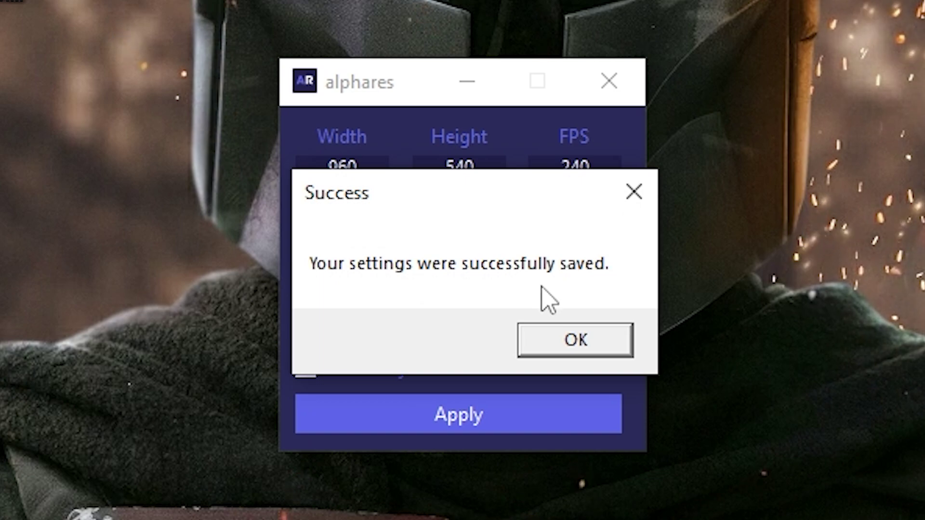
pyautogui.click(578, 339)
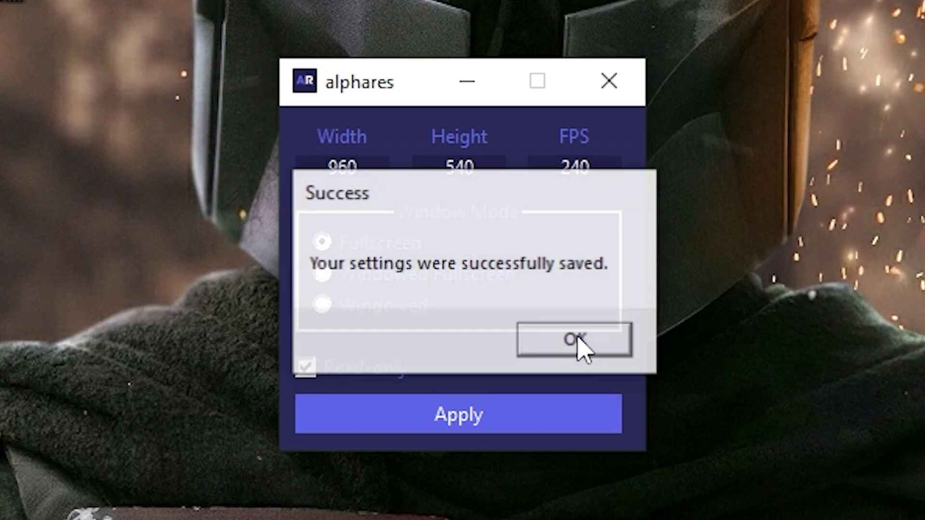